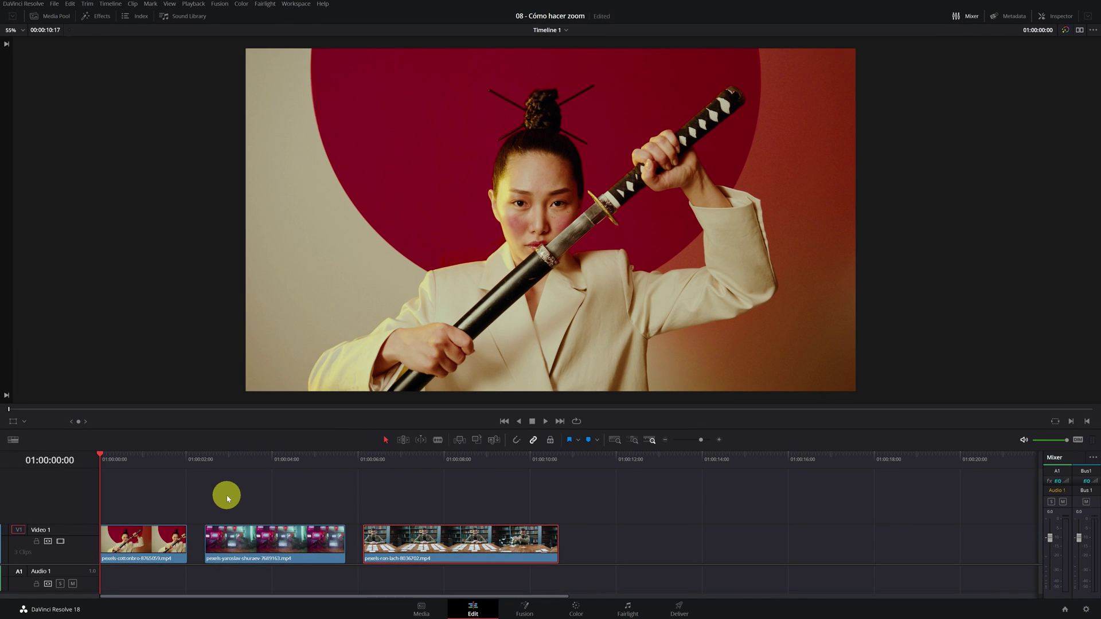
Step: Select the first timeline clip, pexels-cottonbro-8765059.mp4, showing the woman holding the sword
click(142, 545)
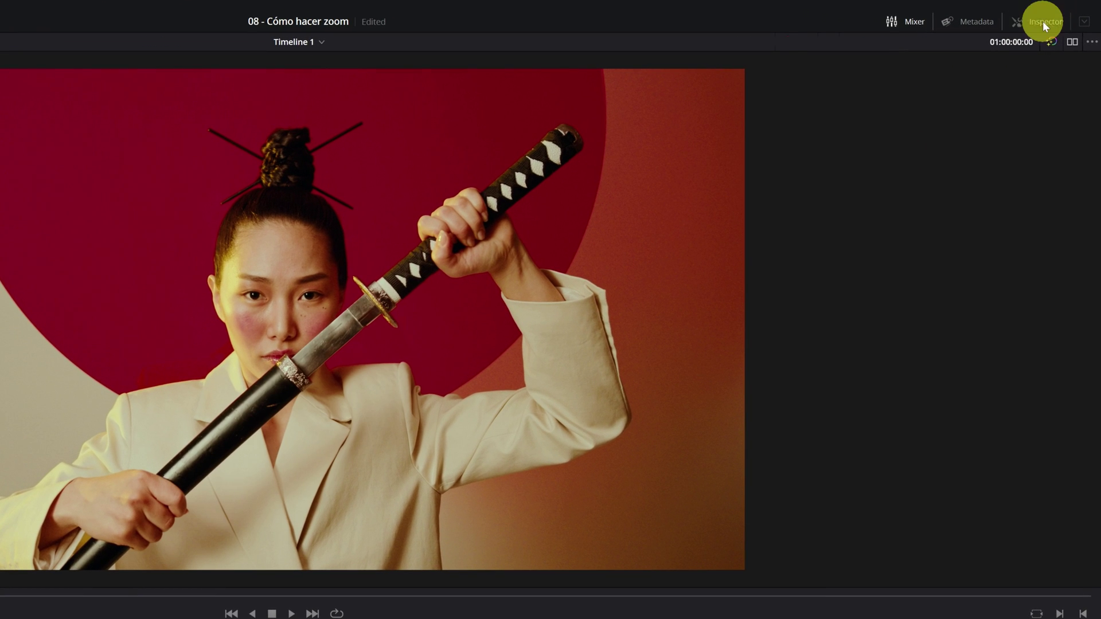
Step: Enable Dynamic Zoom for the sword clip in the Inspector
click(1042, 22)
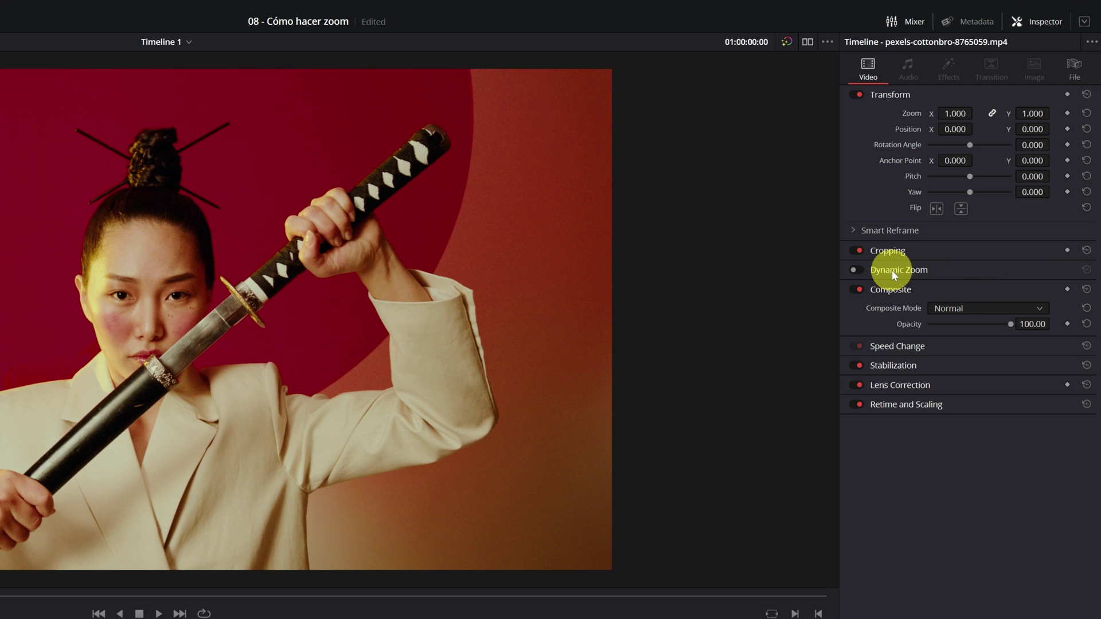
click(876, 268)
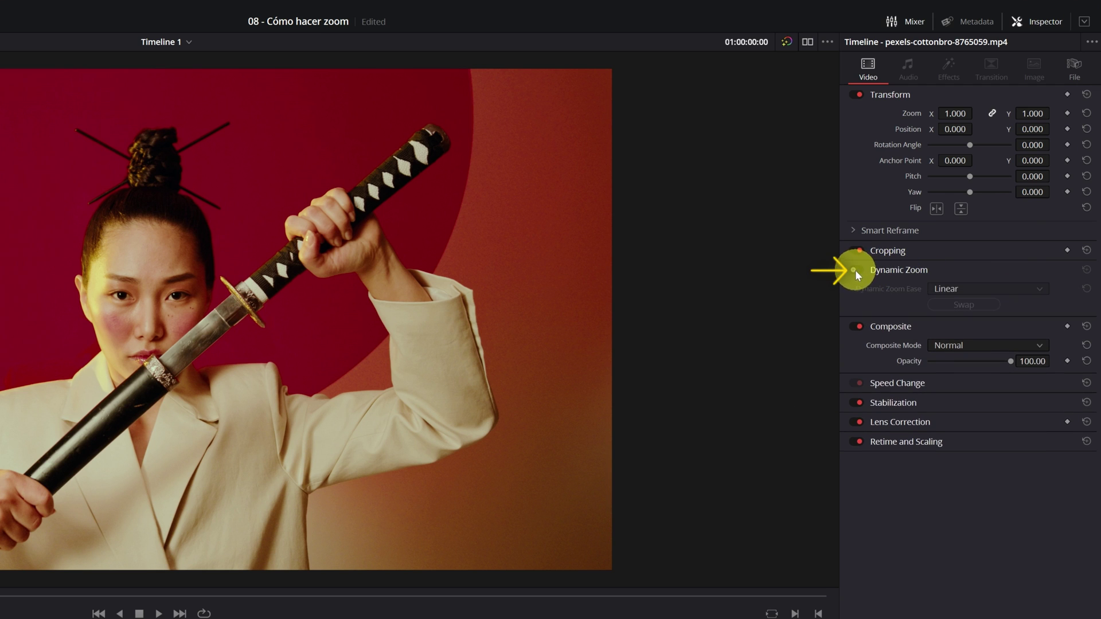
click(854, 270)
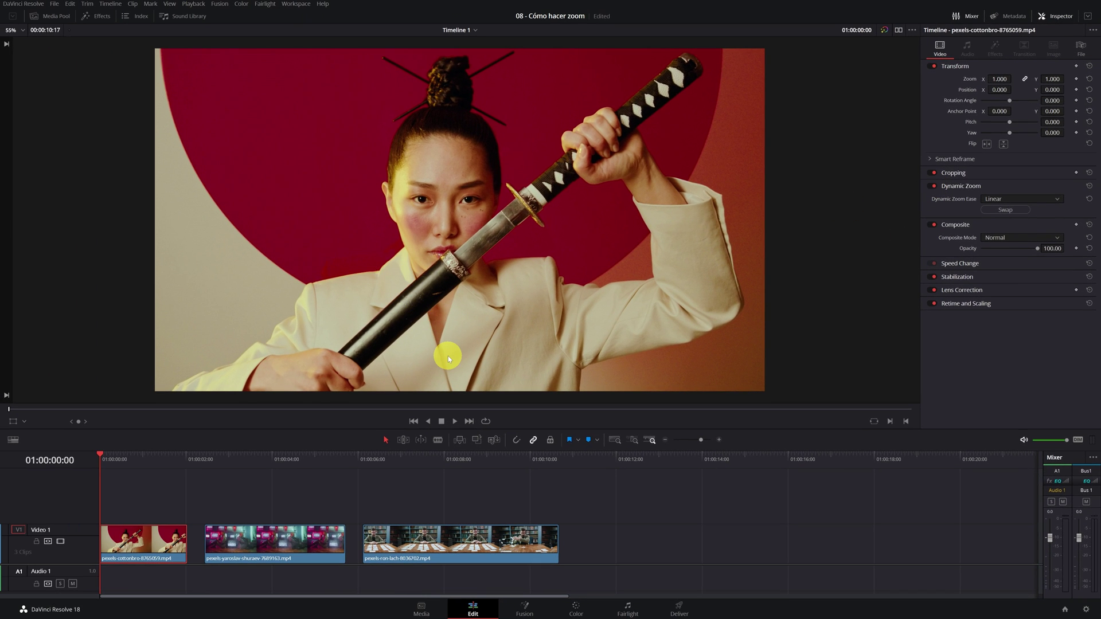
Step: Play the sword clip from the start to preview its default Linear zoom-in
key(space)
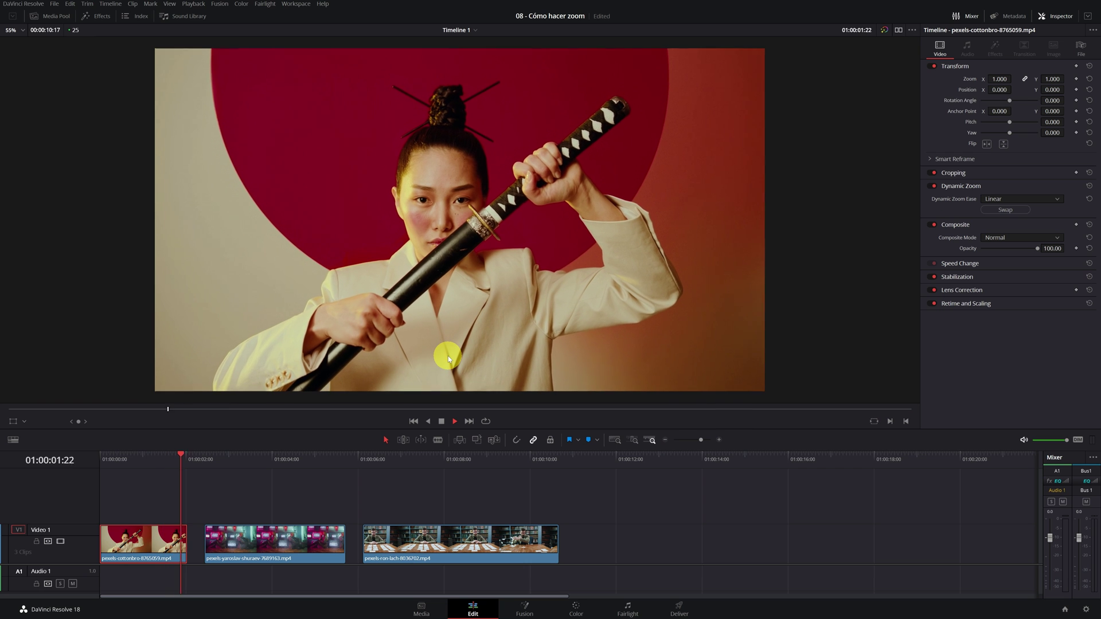
key(space)
drag(184, 454, 87, 459)
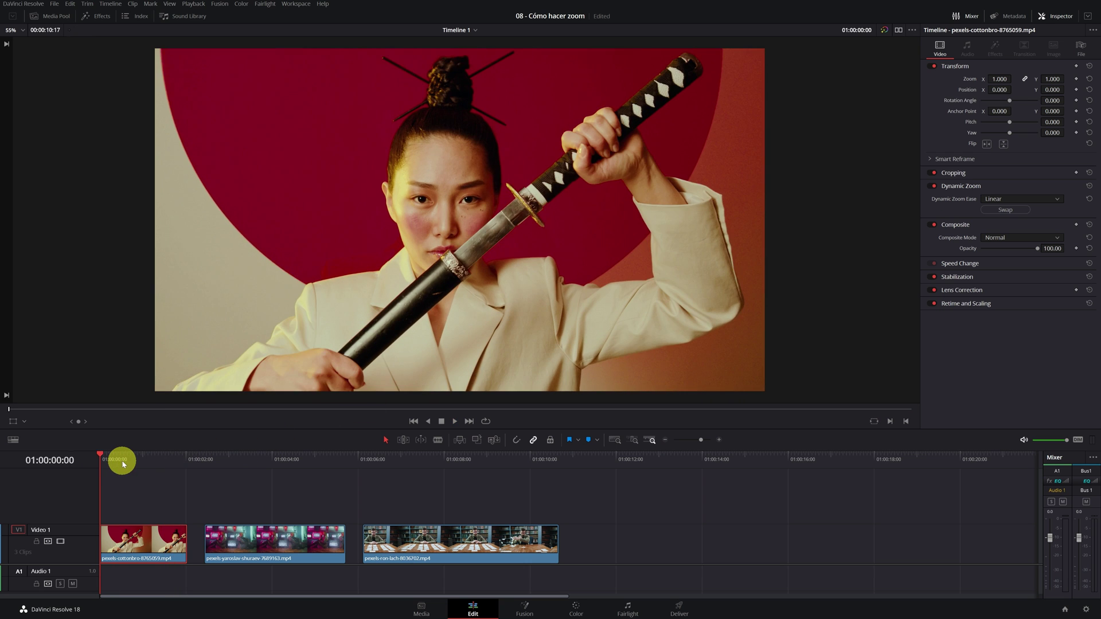
key(space)
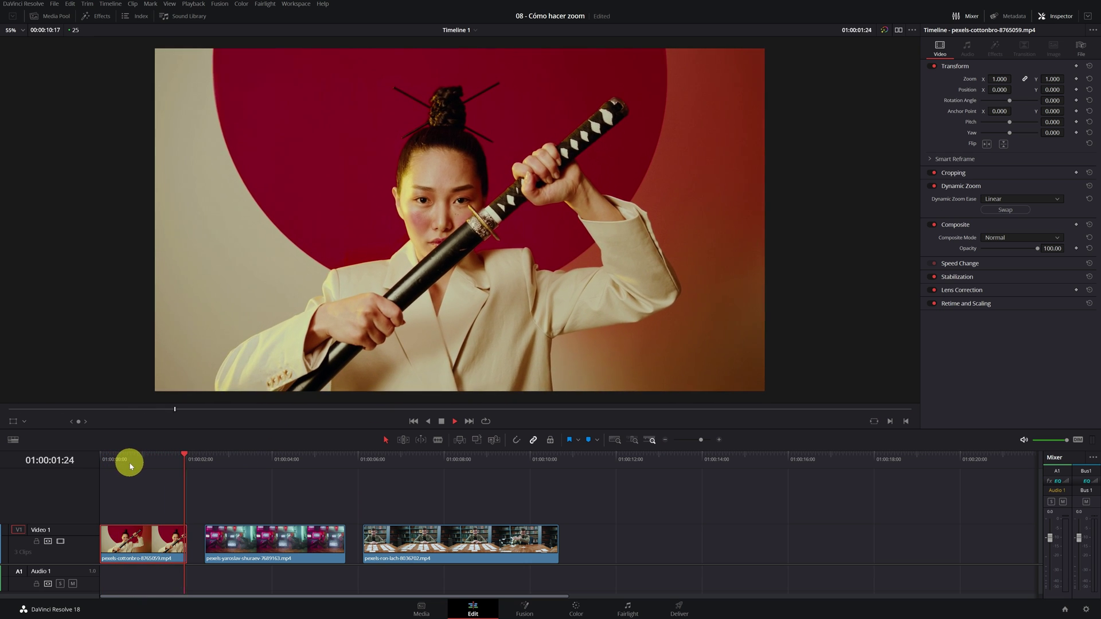
key(space)
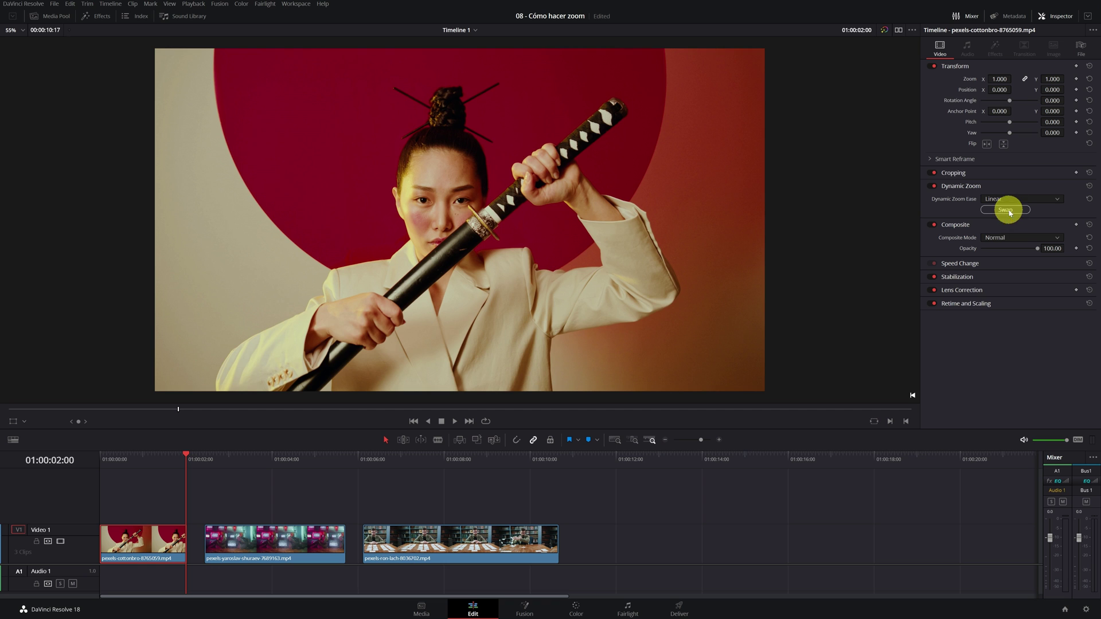
Step: Swap the Dynamic Zoom start and end framing and replay the reversed zoom from the start
click(1005, 210)
drag(123, 456, 97, 461)
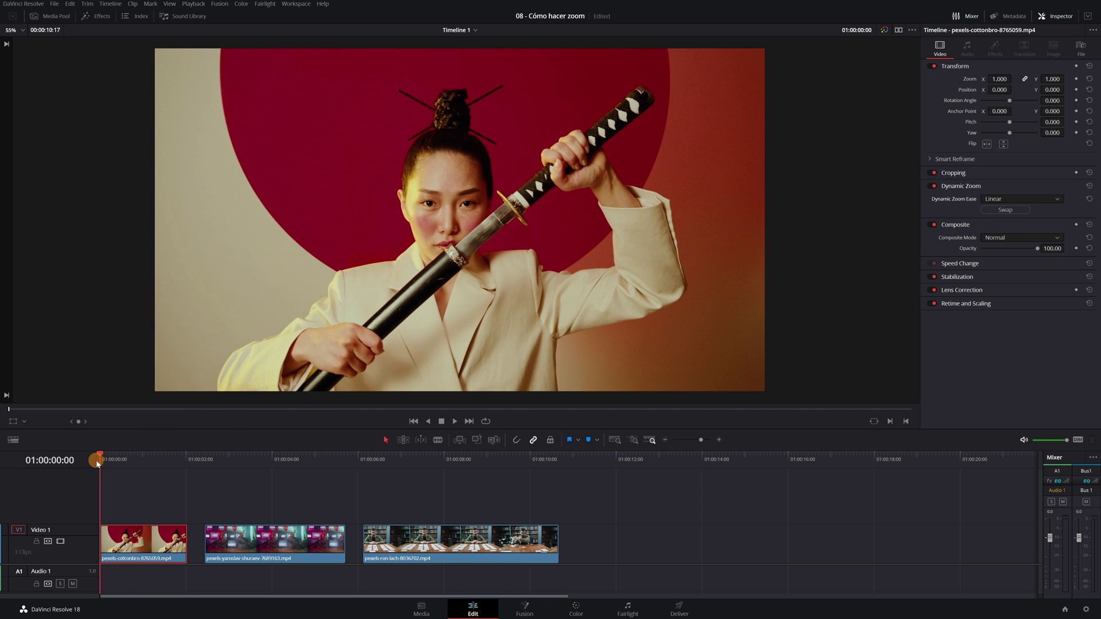
key(space)
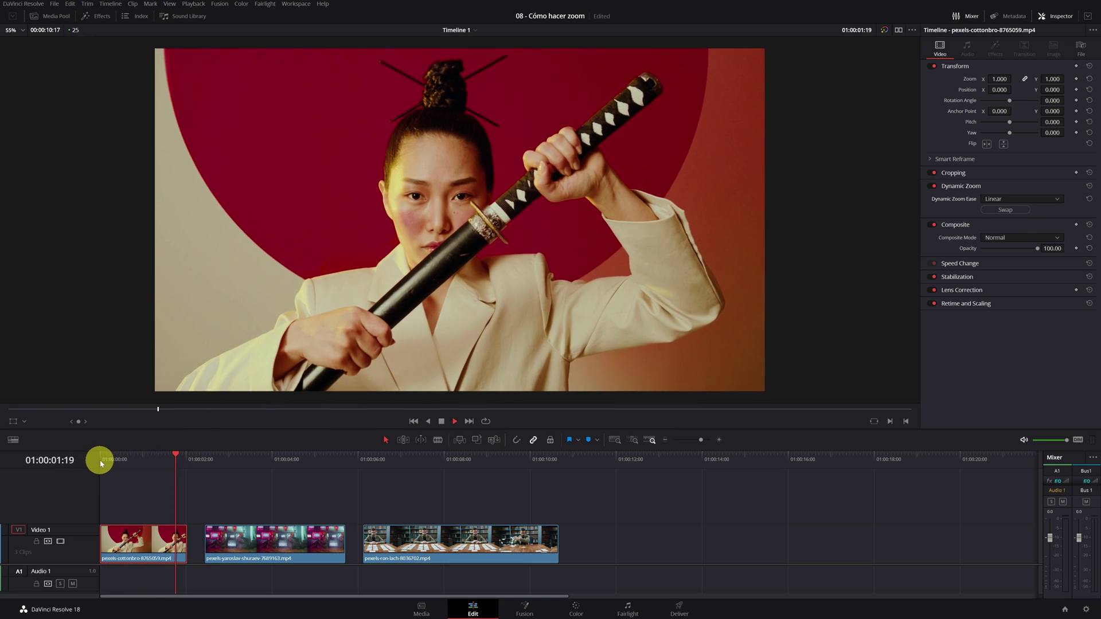
click(100, 460)
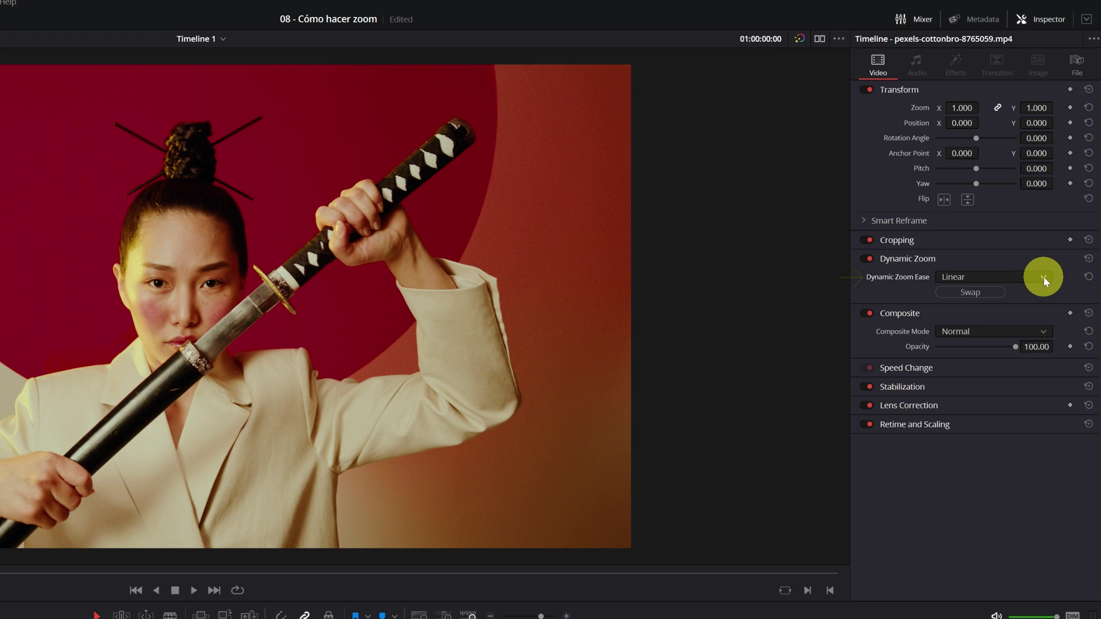
click(1044, 279)
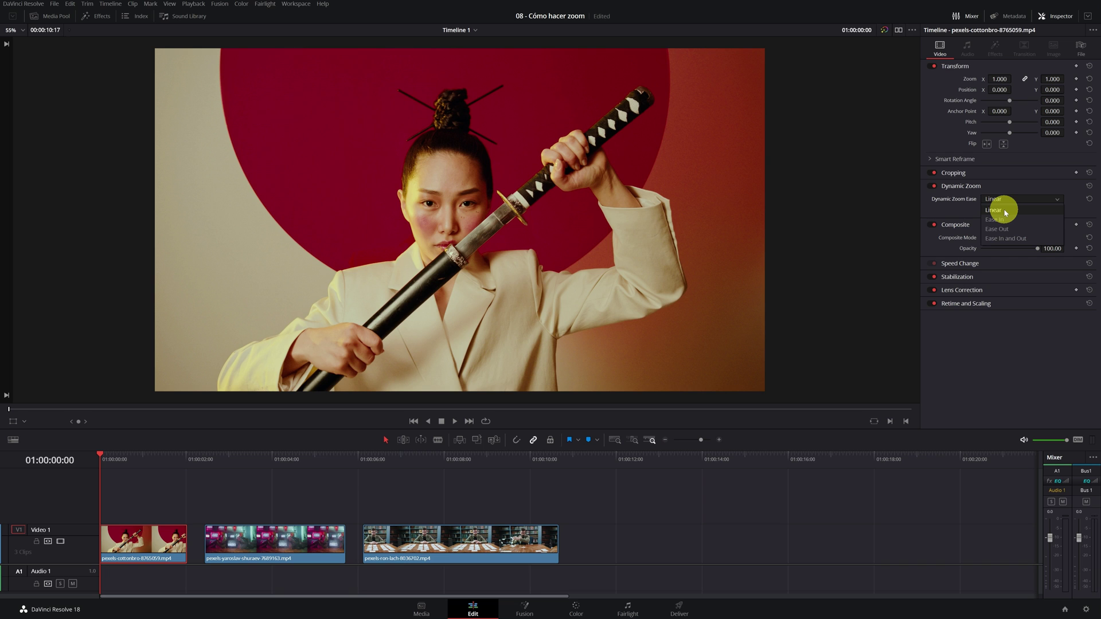
click(998, 210)
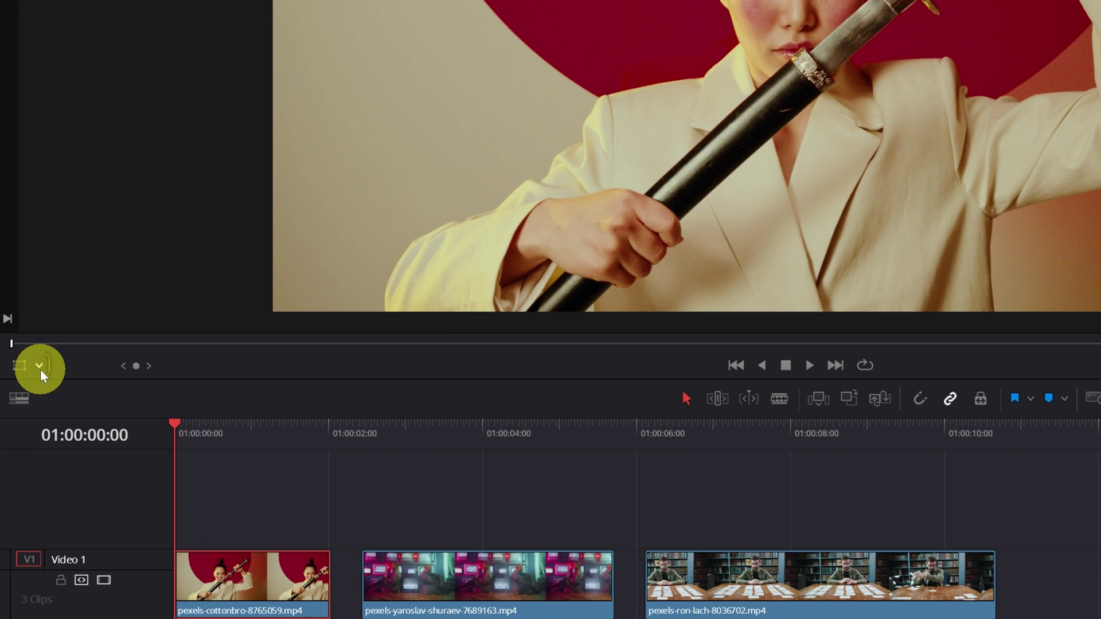
Step: Set the viewer overlay to Dynamic Zoom to display the start and end framing boxes
click(39, 367)
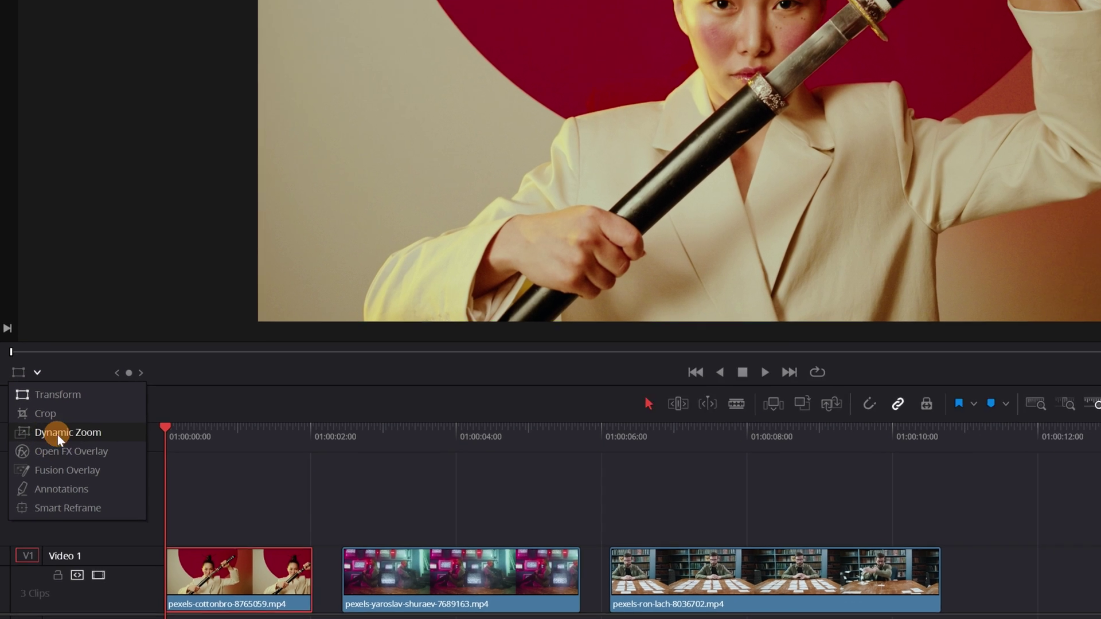
click(56, 432)
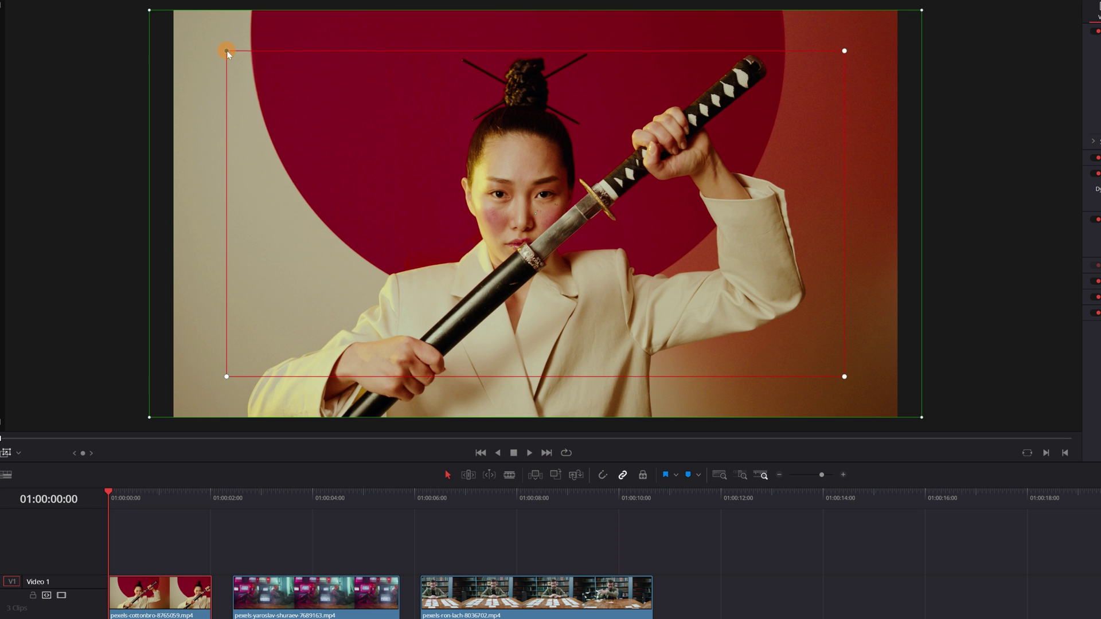
Step: Shrink the end frame and center it on the woman's face, then preview the push-in
drag(226, 51, 339, 110)
drag(442, 323, 448, 293)
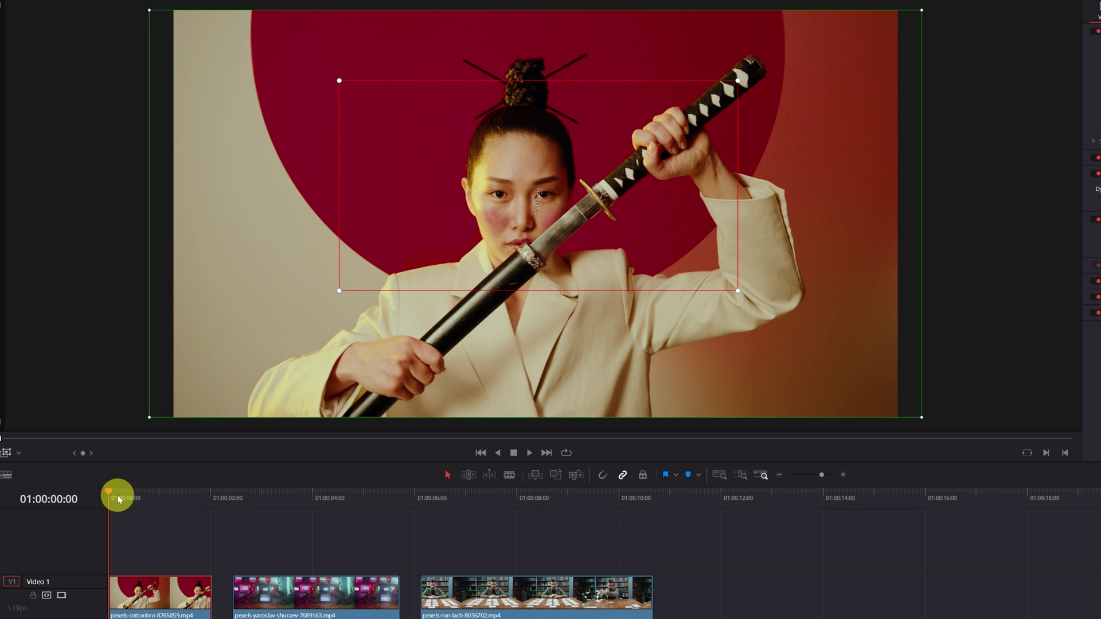
key(space)
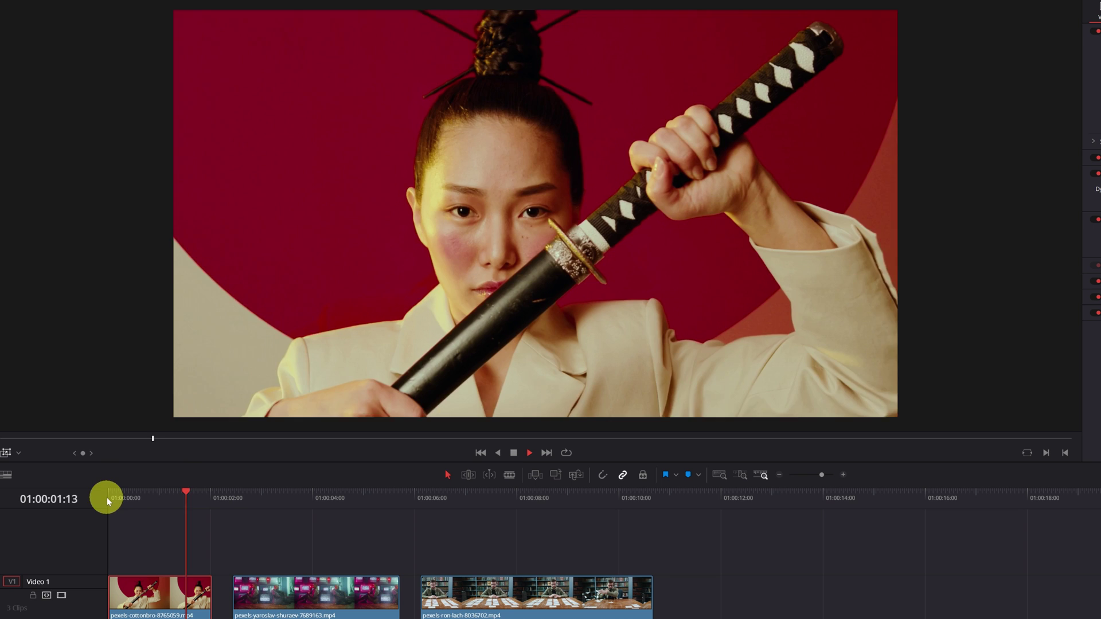
key(space)
Step: Tighten the starting frame around the woman and replay the face push-in from the start
drag(141, 505, 102, 505)
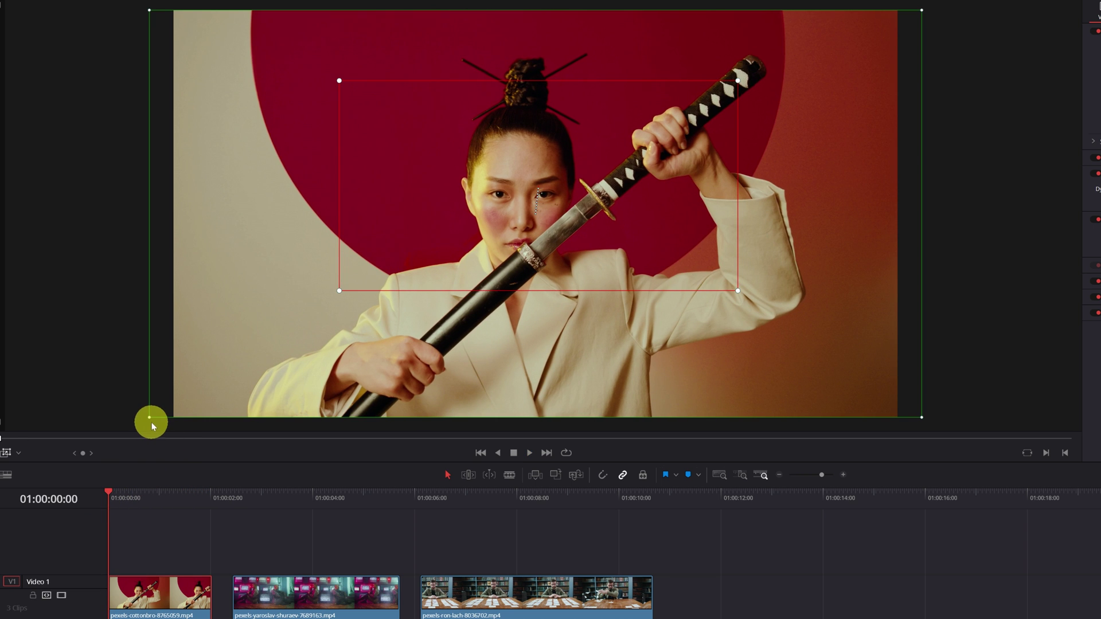
drag(149, 420, 342, 326)
click(173, 615)
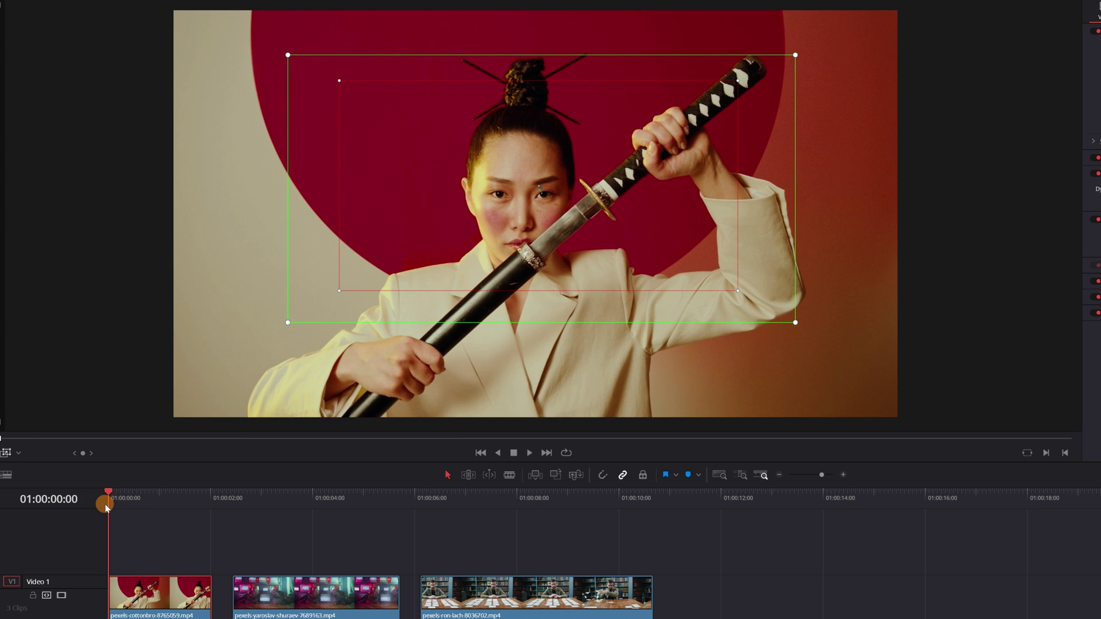
key(space)
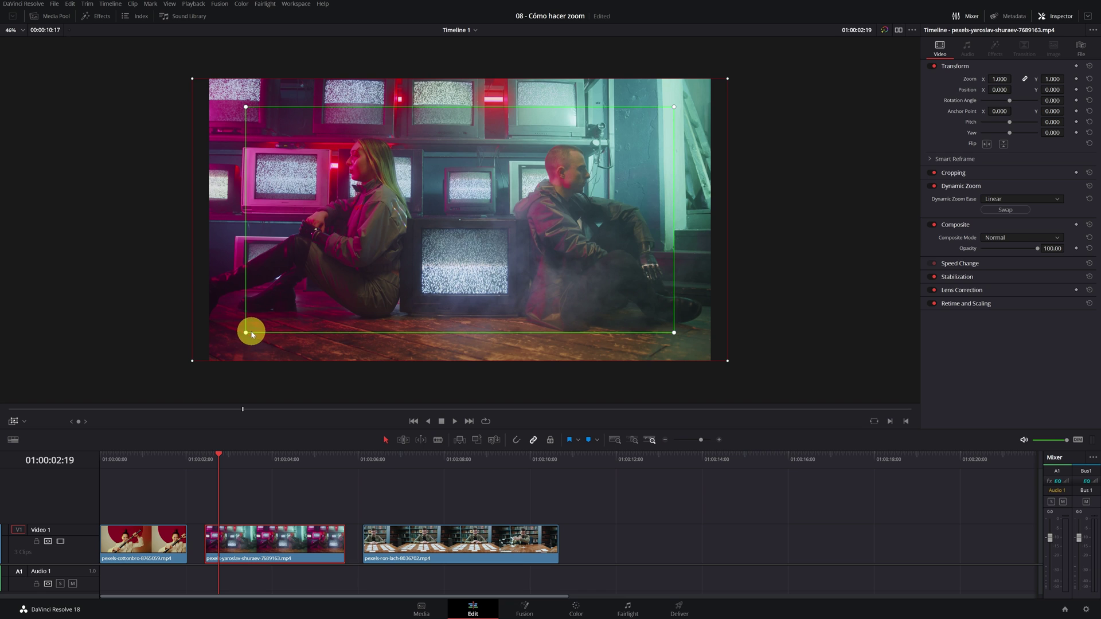
Step: Shrink the TV clip's start frame and place it over the woman on the left
mouse_move(253, 335)
mouse_down()
mouse_move(224, 333)
mouse_move(232, 341)
mouse_up()
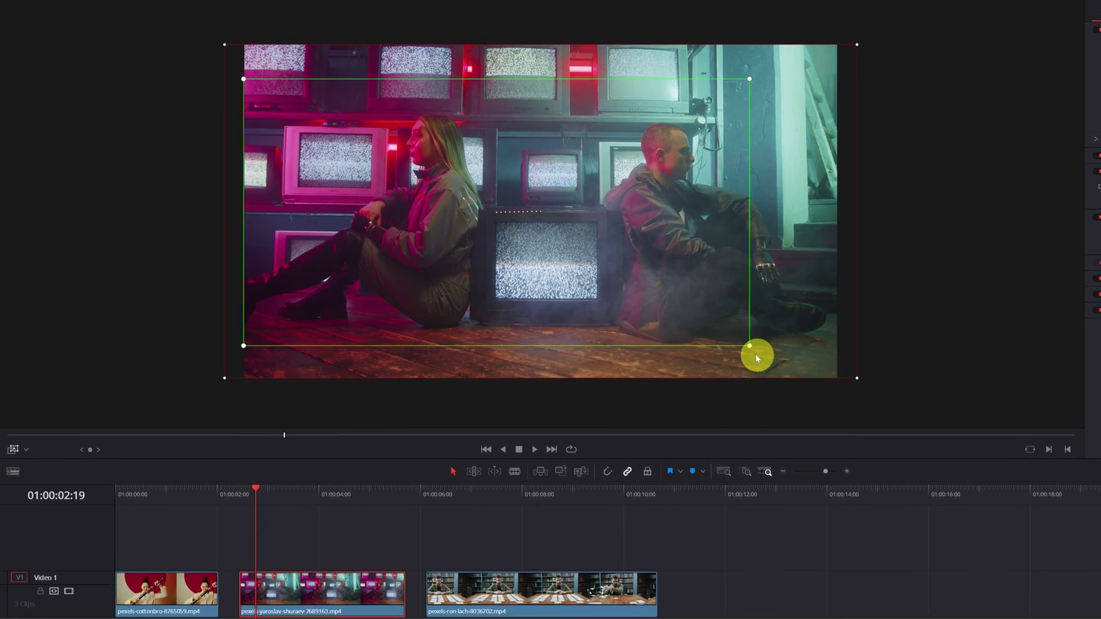
drag(753, 345, 708, 340)
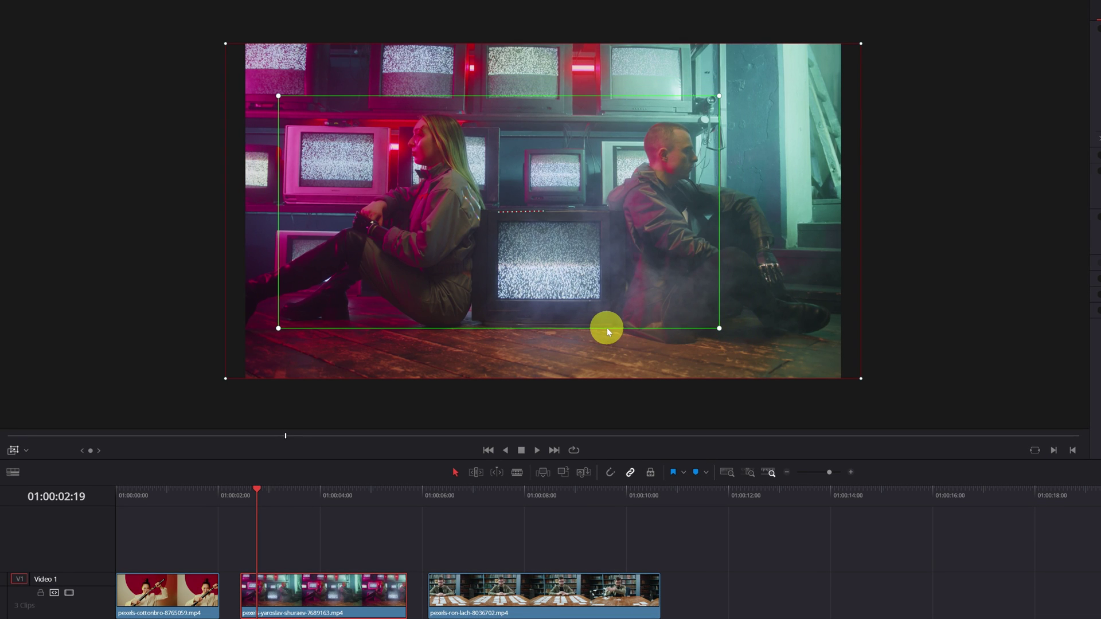
drag(606, 328, 570, 329)
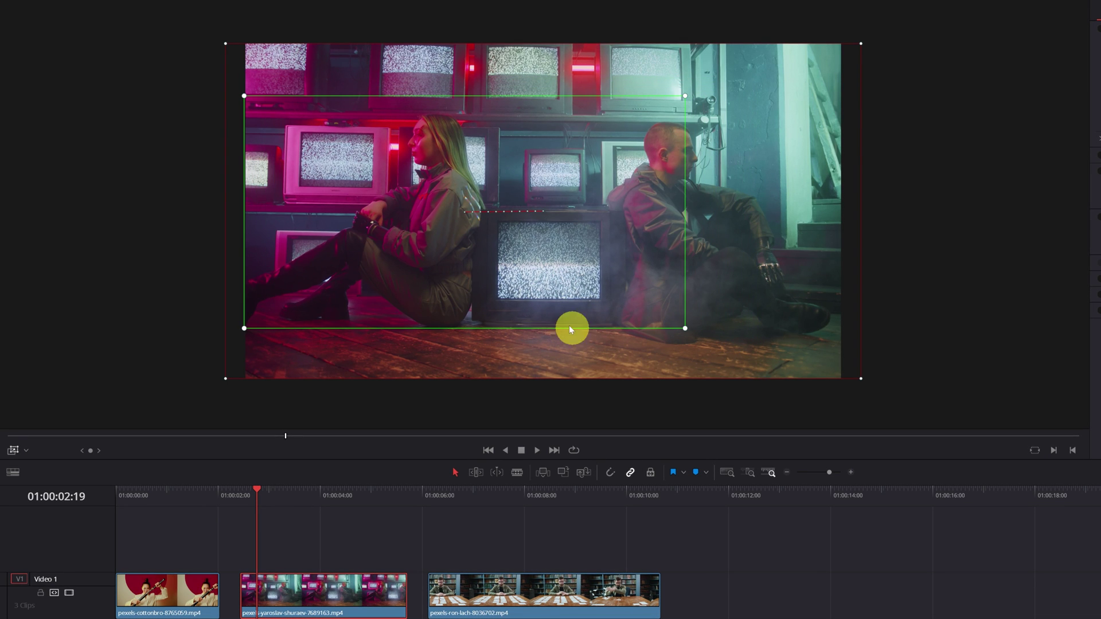
Step: Shrink the end frame on the right to match the start, then preview the pan
click(227, 378)
mouse_move(227, 378)
mouse_down()
mouse_move(393, 356)
mouse_move(364, 368)
mouse_move(386, 336)
mouse_move(373, 325)
mouse_move(449, 325)
mouse_up()
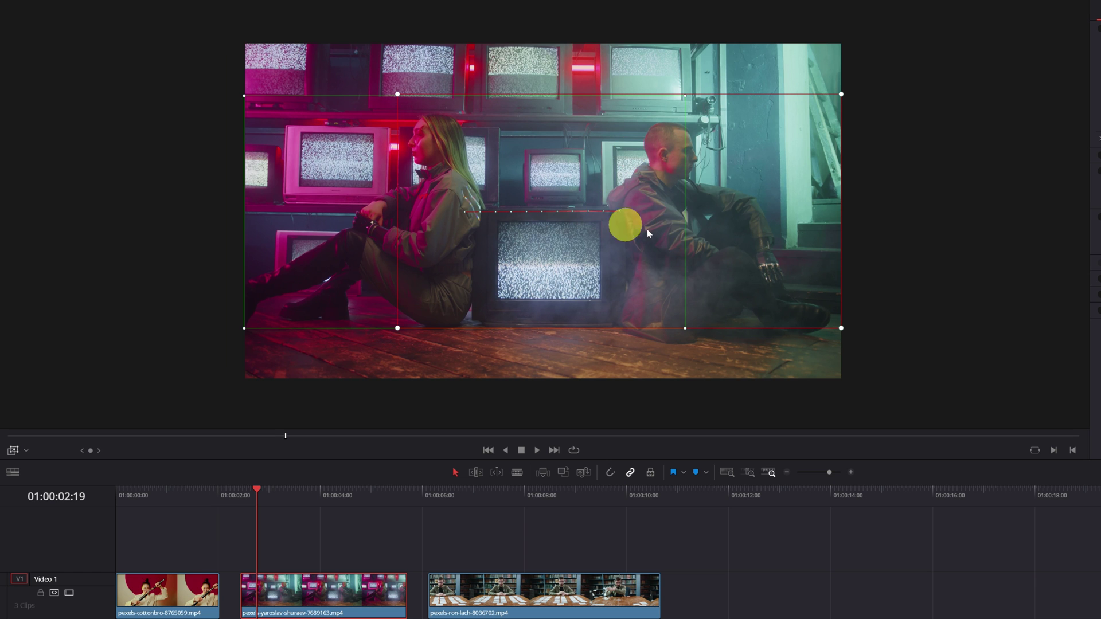
click(242, 502)
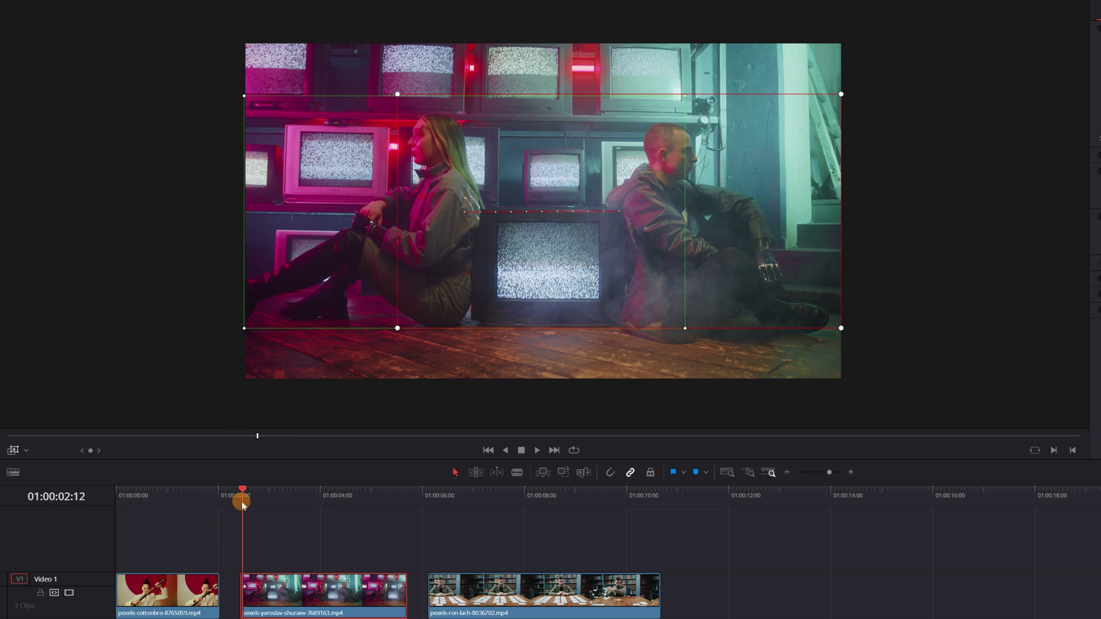
key(space)
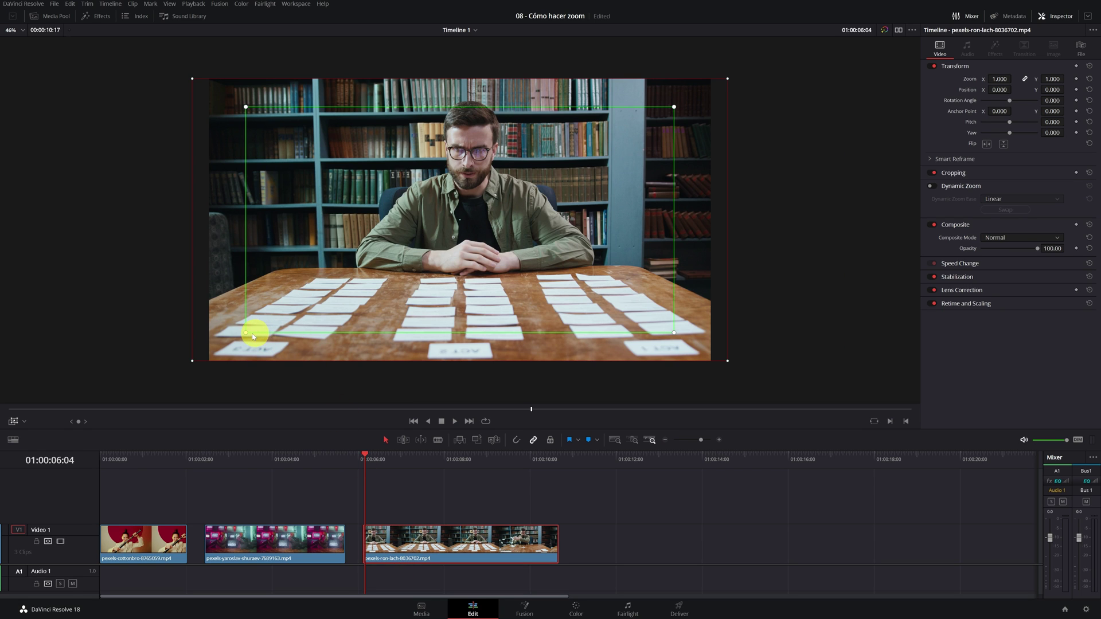
Step: Shrink the bookshelf clip's start frame at the top and end frame near the table, then preview the tilt
drag(253, 337, 357, 258)
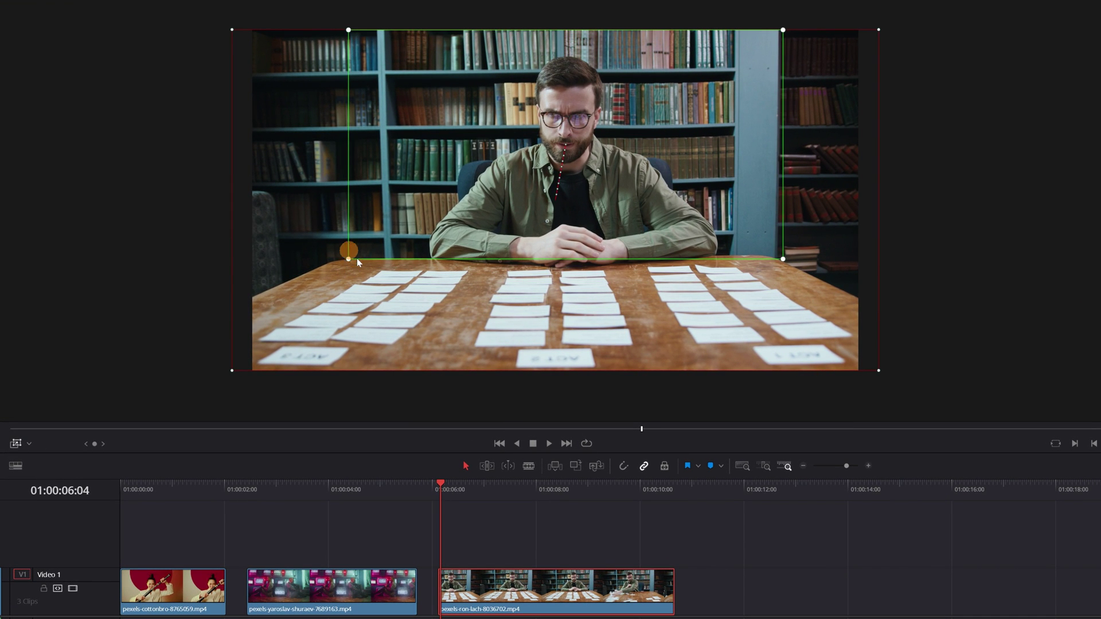
click(233, 371)
drag(234, 372, 387, 370)
click(428, 491)
key(space)
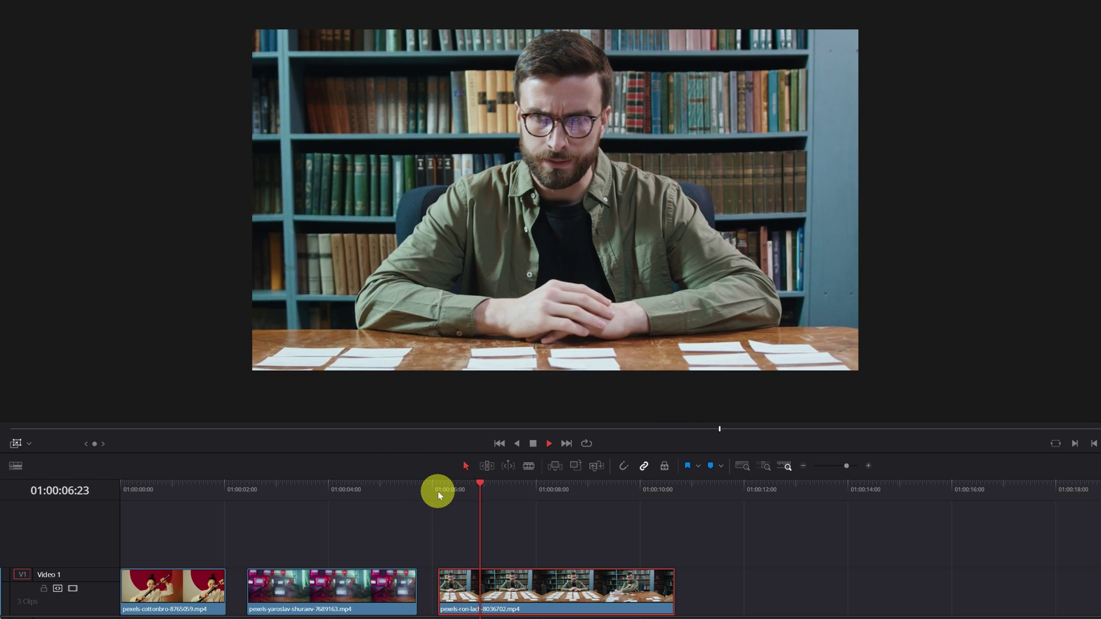